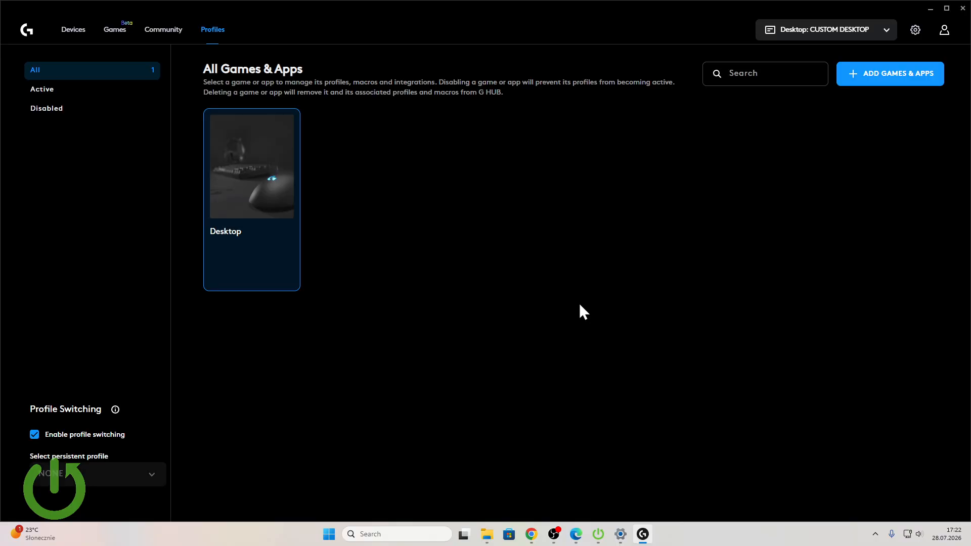
# - Open the Desktop entry to view its profiles, macros and integrations
pyautogui.click(874, 81)
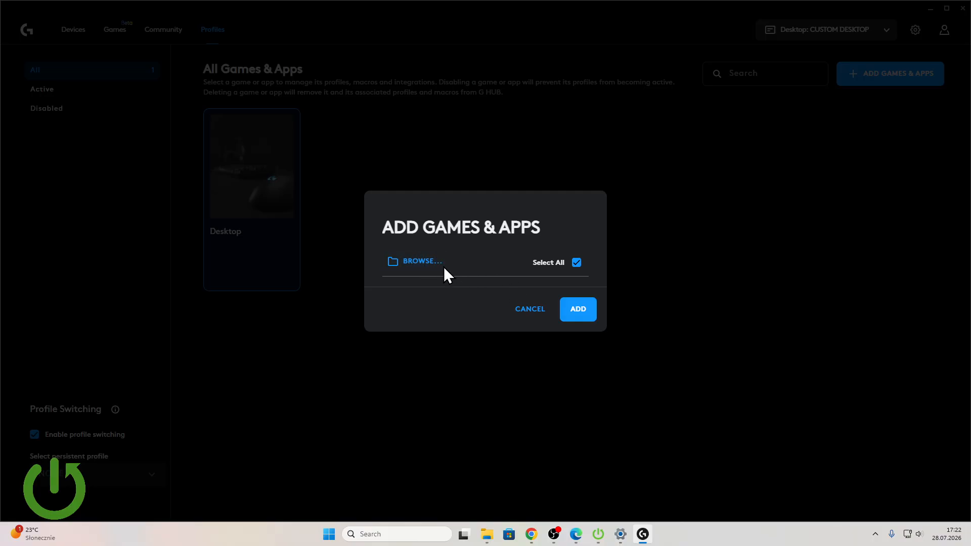
pyautogui.click(529, 309)
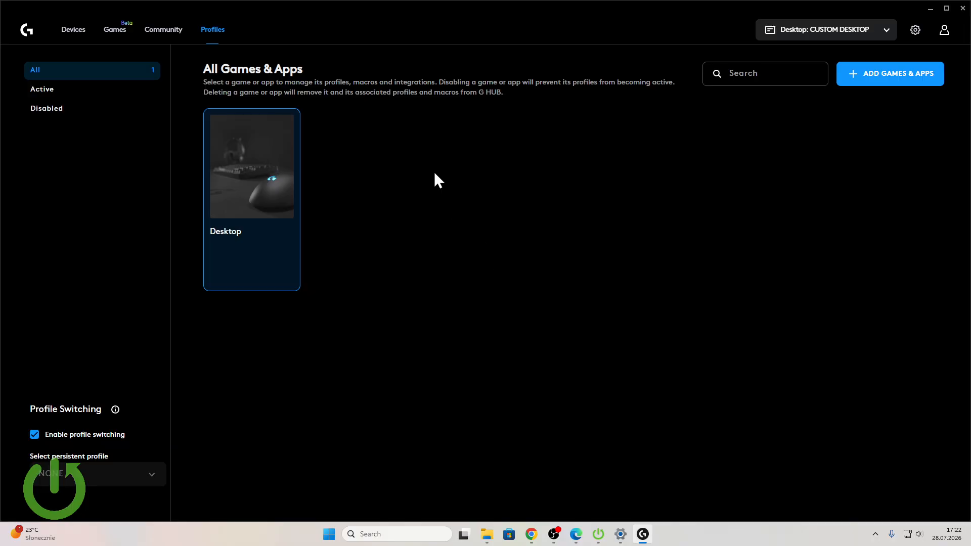
pyautogui.click(256, 189)
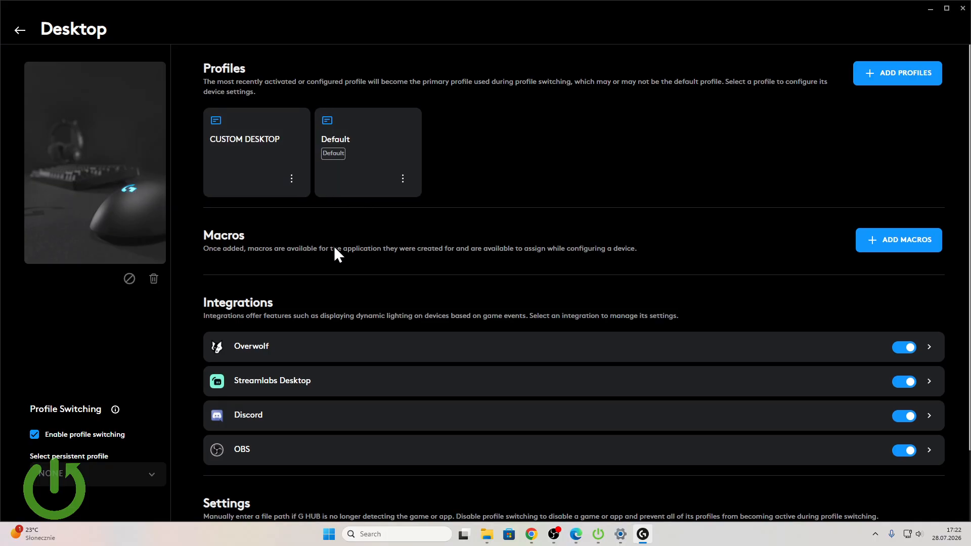
pyautogui.scroll(-1, 334, 246)
pyautogui.scroll(-1, 352, 243)
pyautogui.scroll(2, 358, 223)
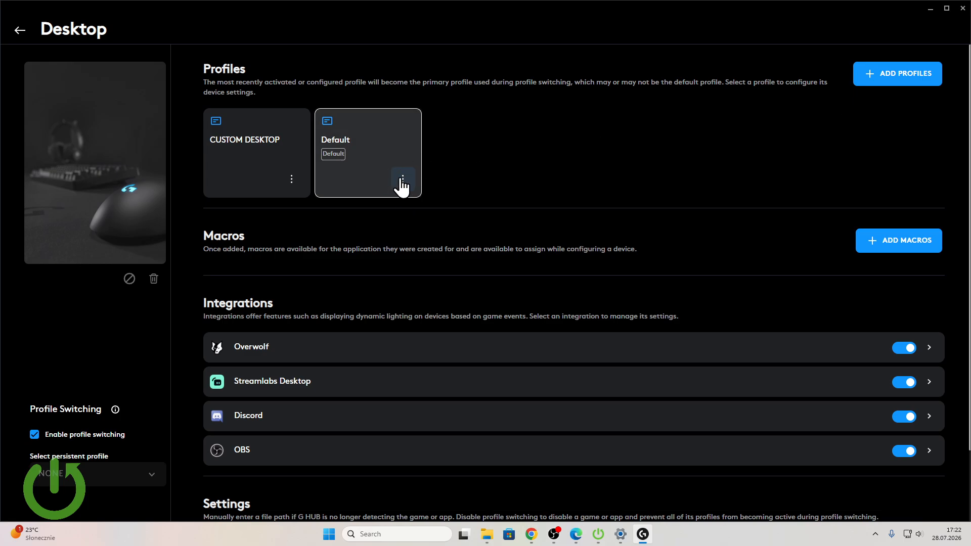
# - Delete the CUSTOM DESKTOP profile from the Desktop entry
pyautogui.click(302, 183)
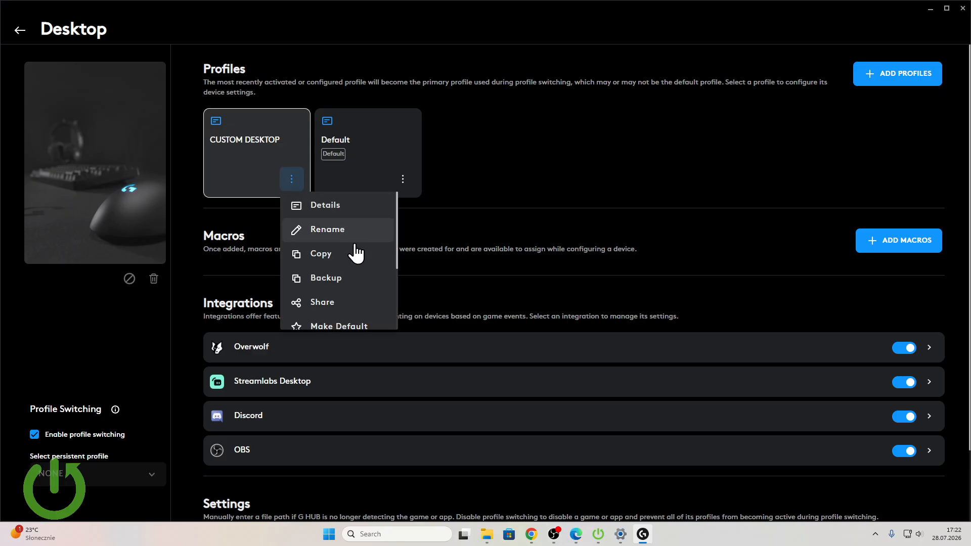
pyautogui.scroll(-2, 366, 301)
pyautogui.scroll(-1, 364, 301)
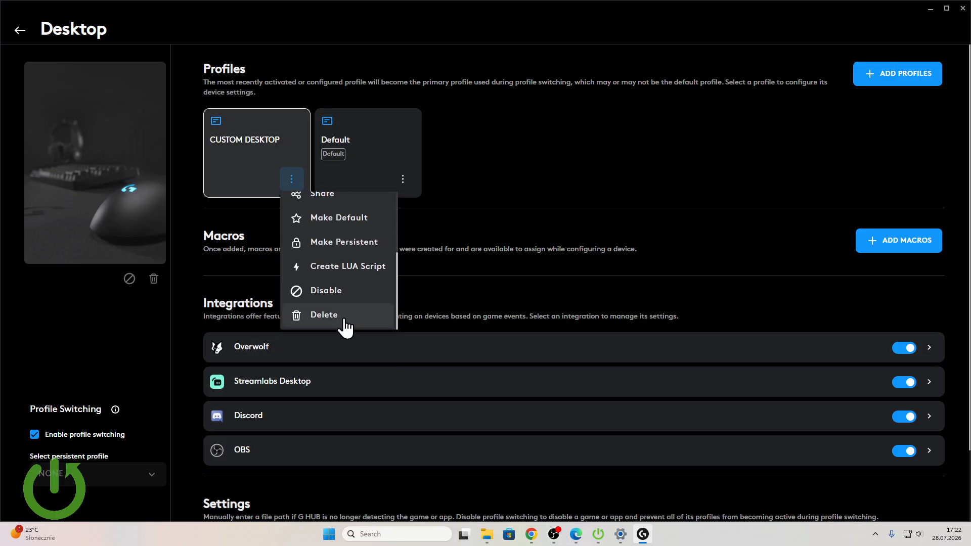
pyautogui.click(339, 323)
pyautogui.click(574, 318)
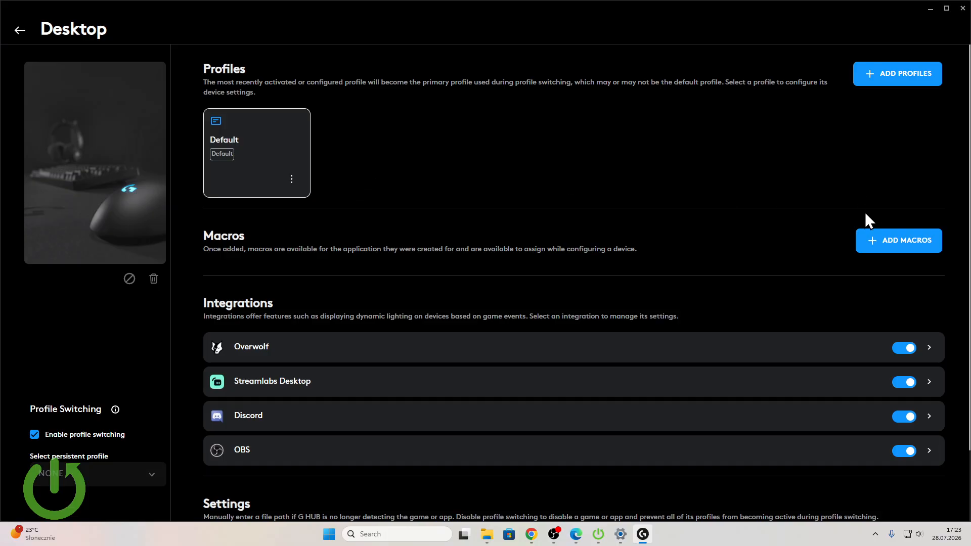
# - Add a macro named TASK MANAGER to the Desktop entry and give it the No Repeat type
pyautogui.click(893, 242)
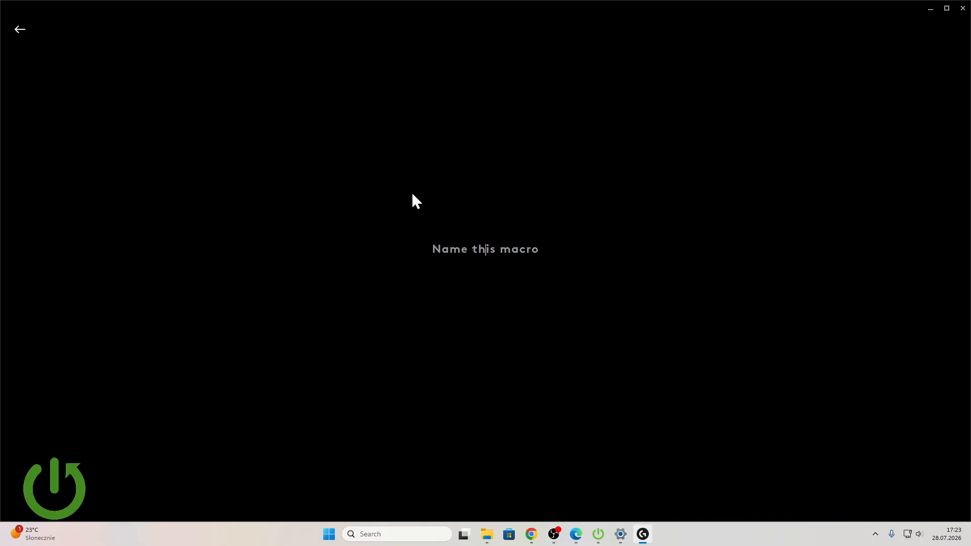
pyautogui.write('TAS')
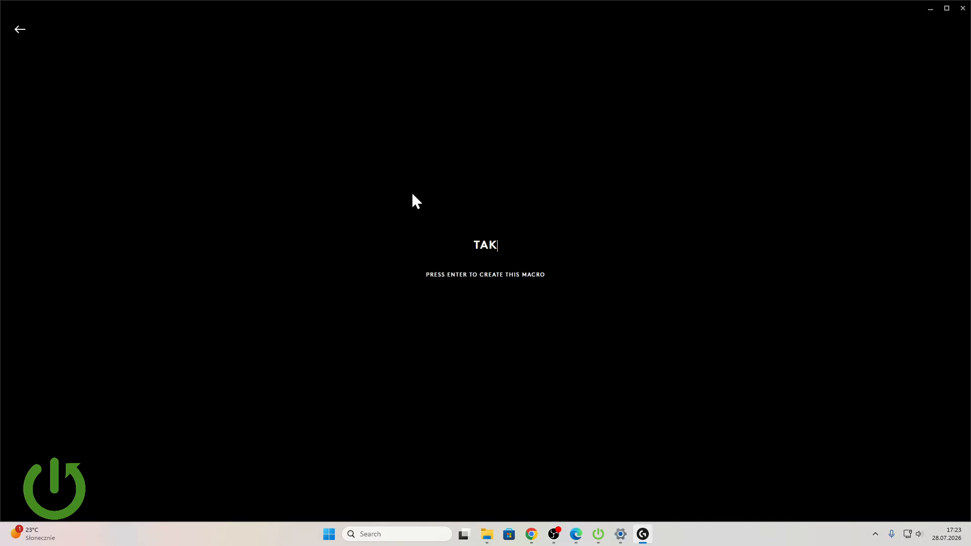
pyautogui.write('K MANAGER')
pyautogui.press('Return')
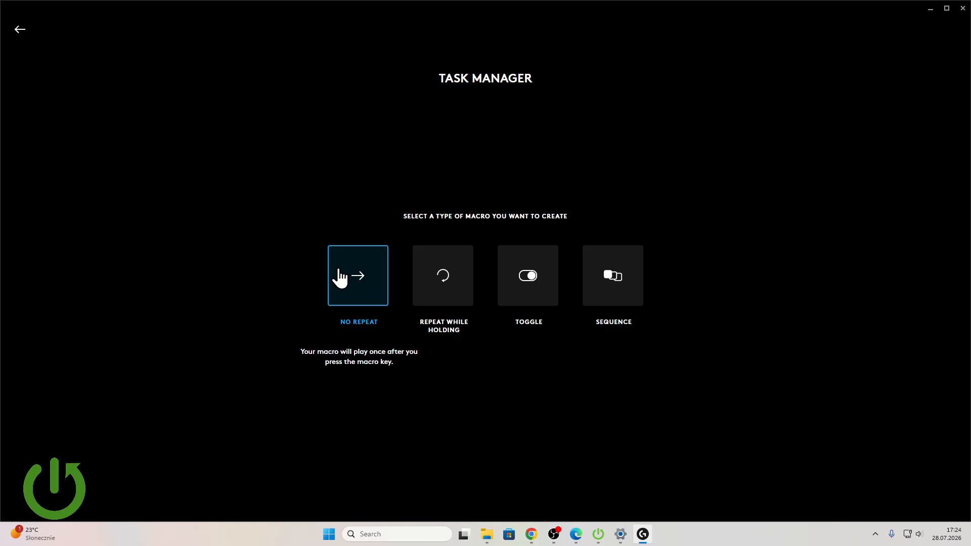
pyautogui.click(353, 278)
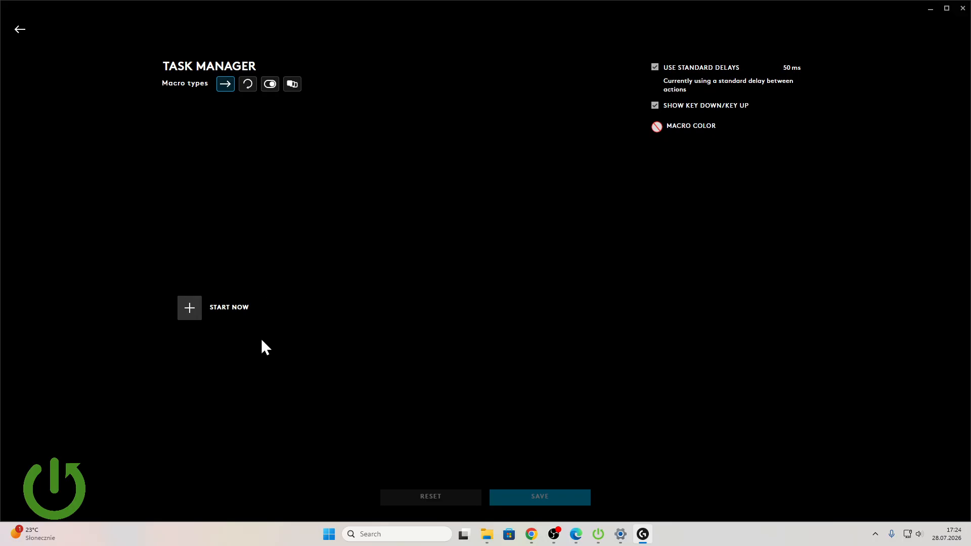
# - Record the Ctrl + Shift + Esc keystroke combination as the macro's content
pyautogui.click(196, 315)
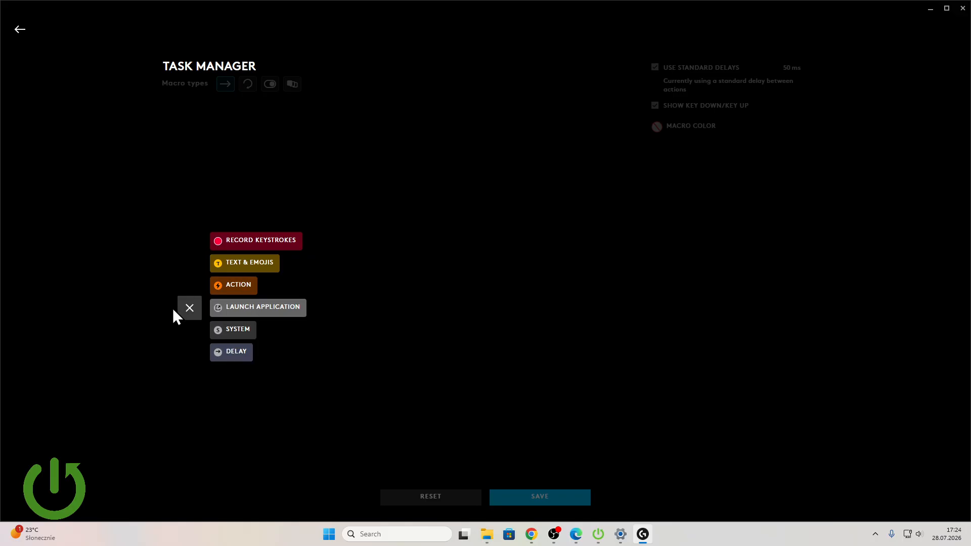
pyautogui.click(266, 242)
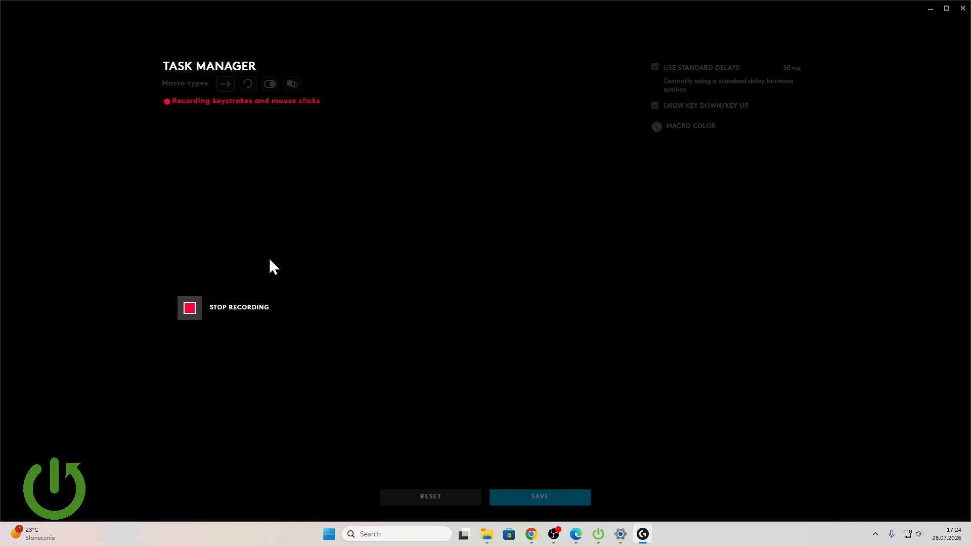
pyautogui.hotkey('ctrl', 'shift', 'Escape')
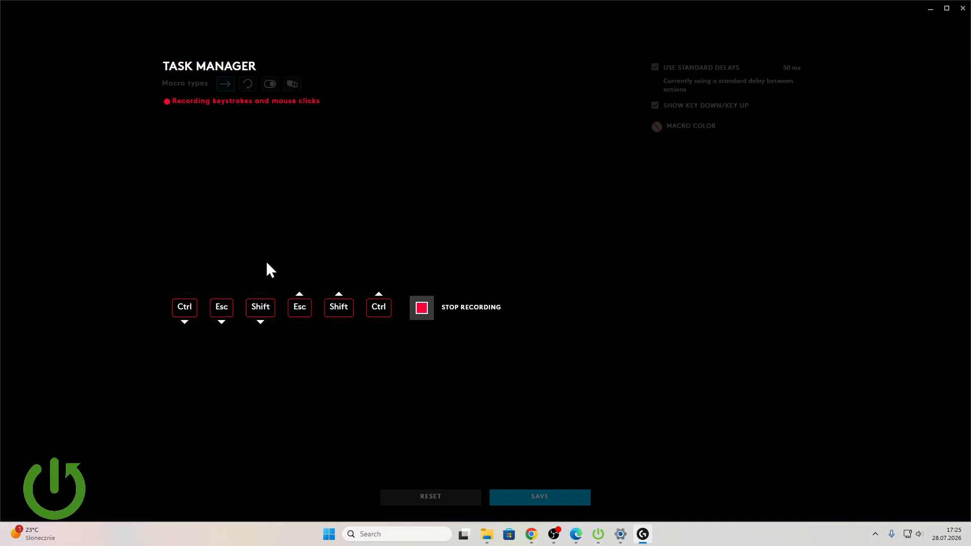
pyautogui.click(422, 308)
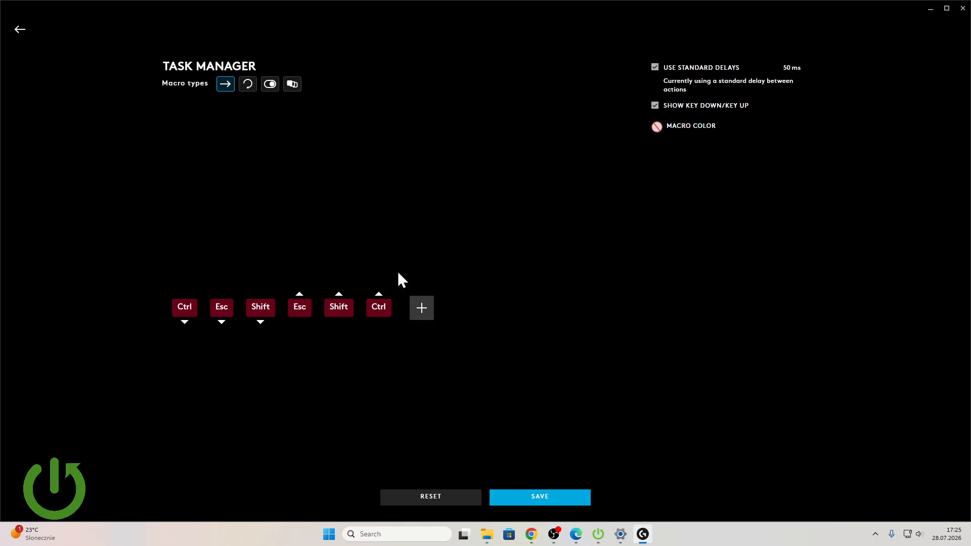
# - Switch the macro's key down/key up display off and on to compare both views, leaving it on
pyautogui.click(655, 106)
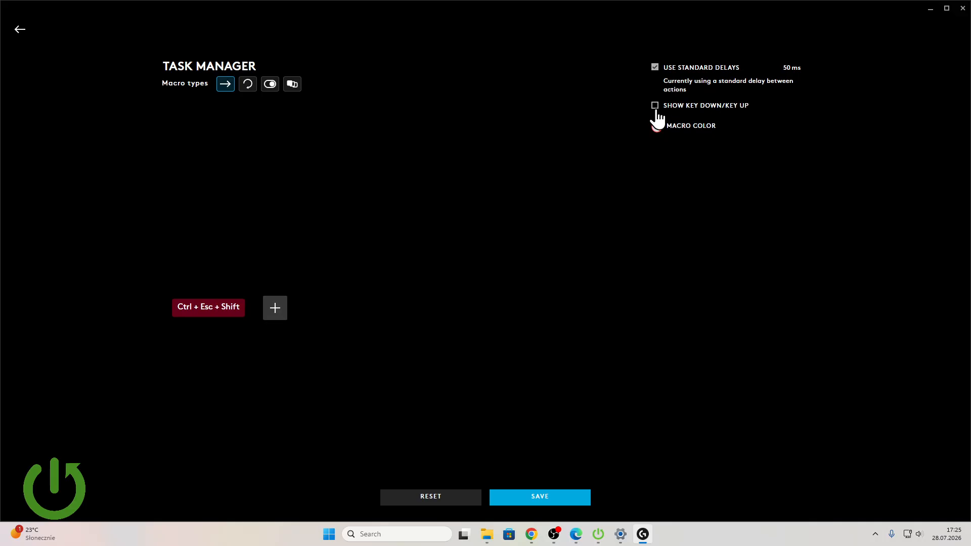
pyautogui.click(655, 107)
pyautogui.click(655, 107)
pyautogui.doubleClick(655, 107)
pyautogui.click(655, 107)
pyautogui.click(655, 107)
pyautogui.click(656, 107)
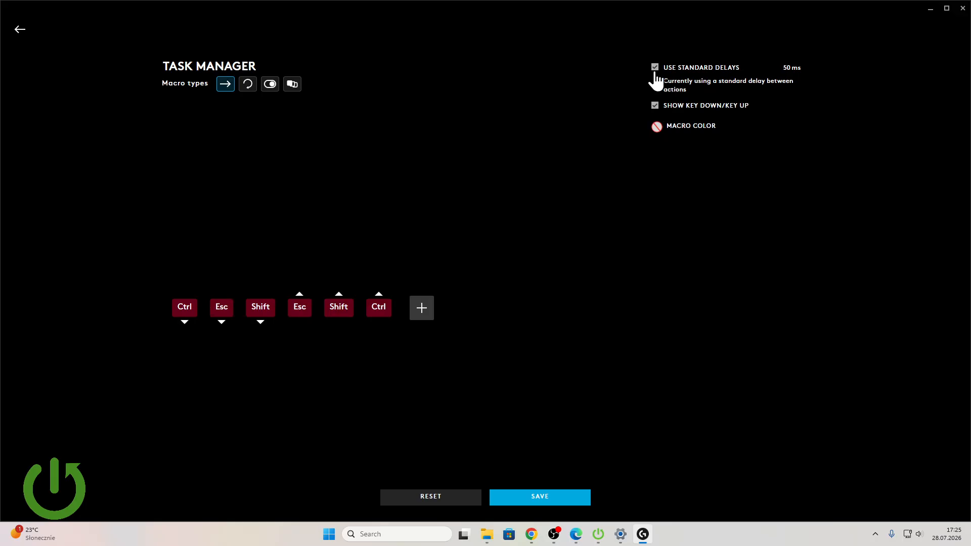
# - Turn off standard delays, set the delay between pressing Shift and releasing Esc to 100 ms, and save the macro
pyautogui.click(656, 71)
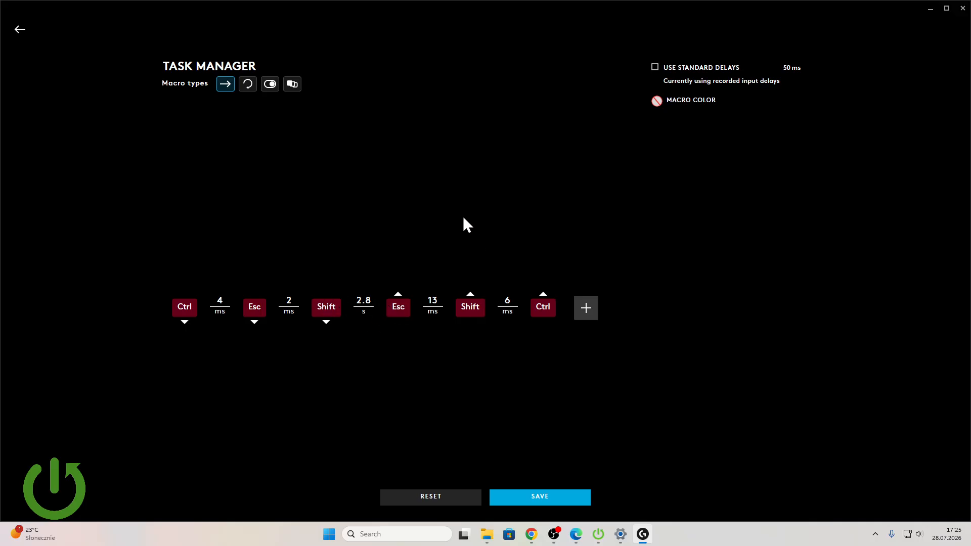
pyautogui.click(358, 295)
pyautogui.click(356, 300)
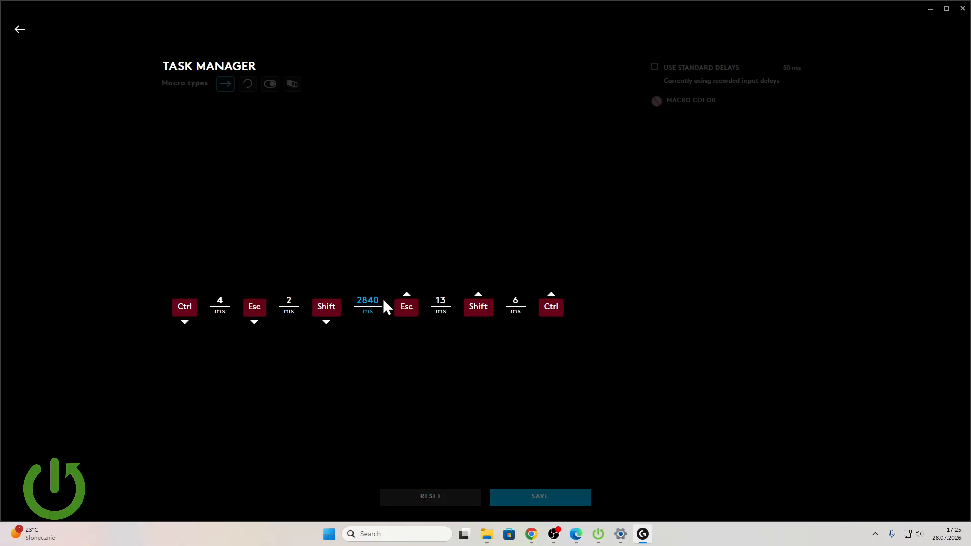
pyautogui.press('BackSpace')
pyautogui.press('BackSpace')
pyautogui.write('1')
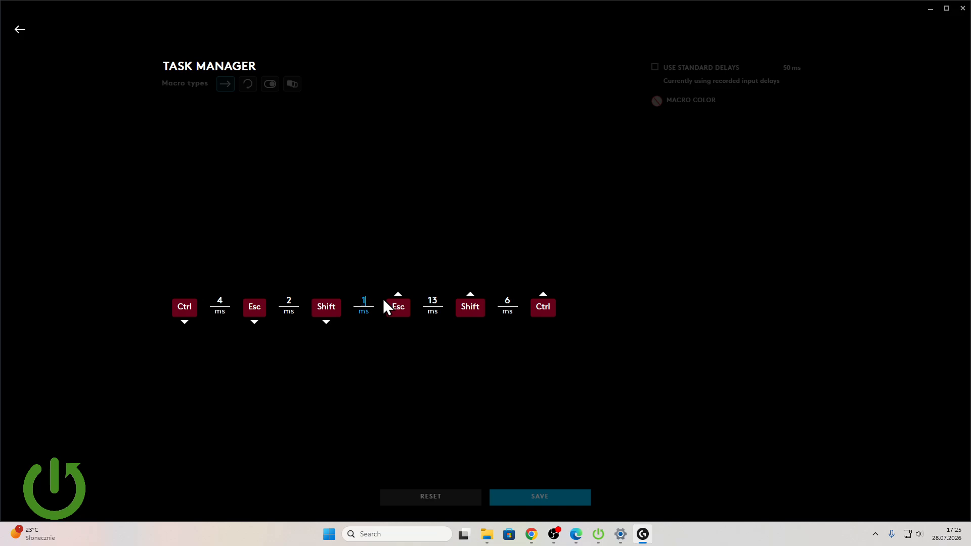
pyautogui.write('00')
pyautogui.click(413, 231)
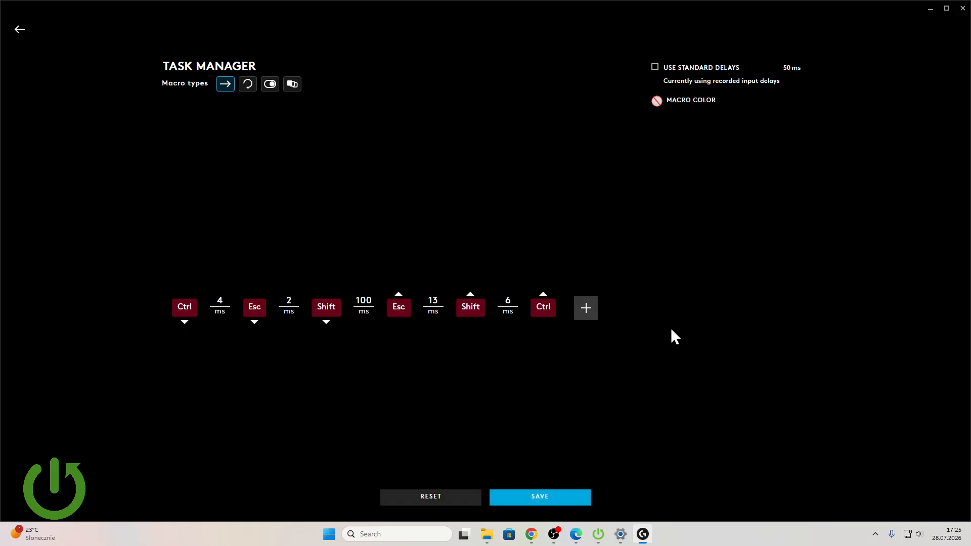
pyautogui.click(539, 498)
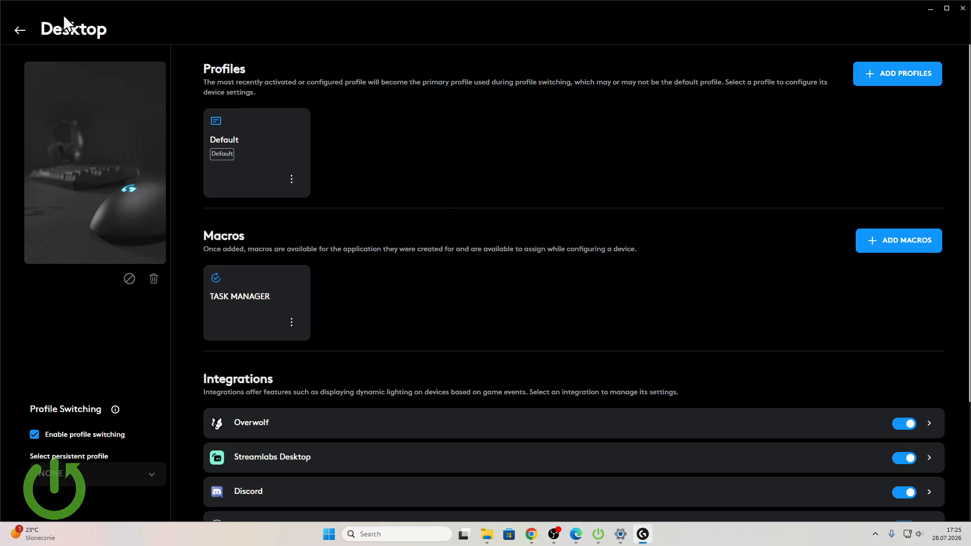
# - Open the key assignments of the G512 X 75 keyboard
pyautogui.click(23, 31)
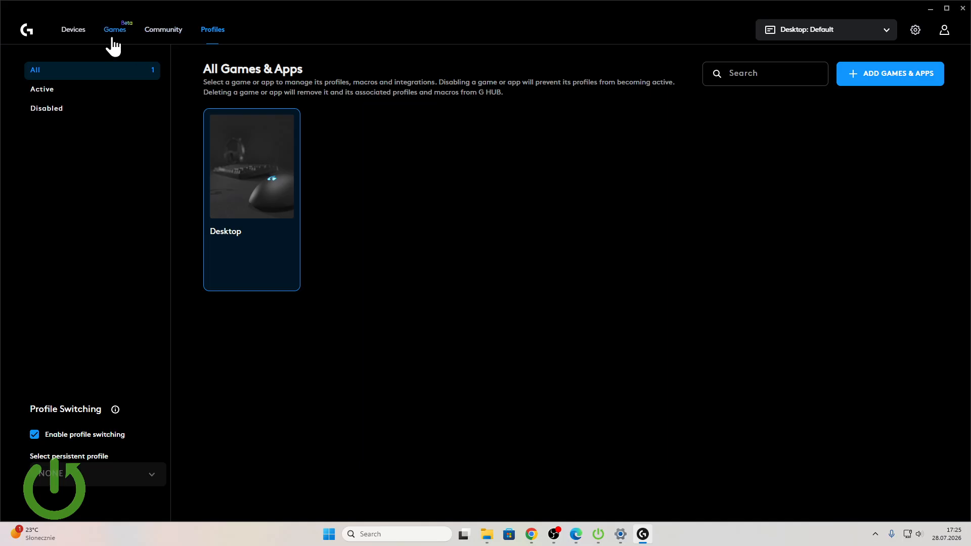
pyautogui.click(75, 30)
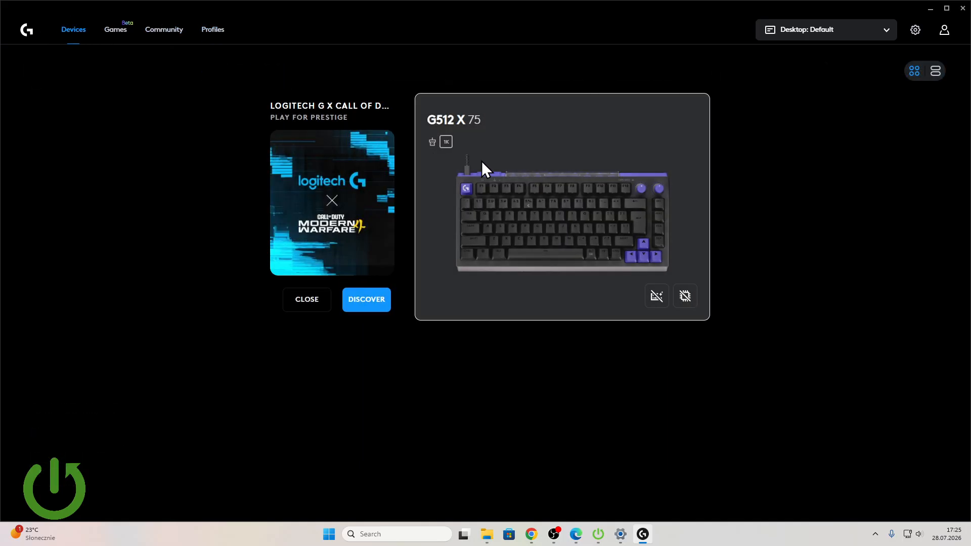
pyautogui.click(532, 207)
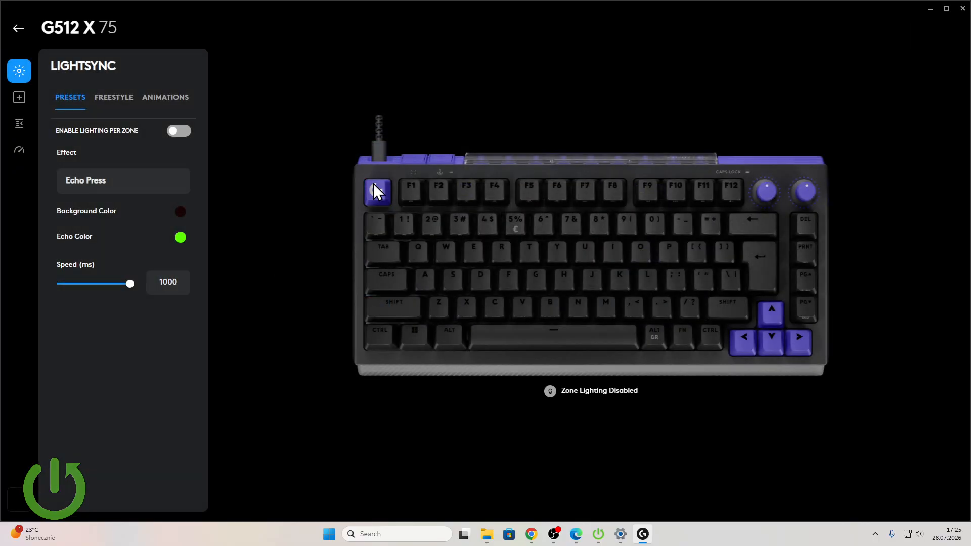
pyautogui.click(19, 100)
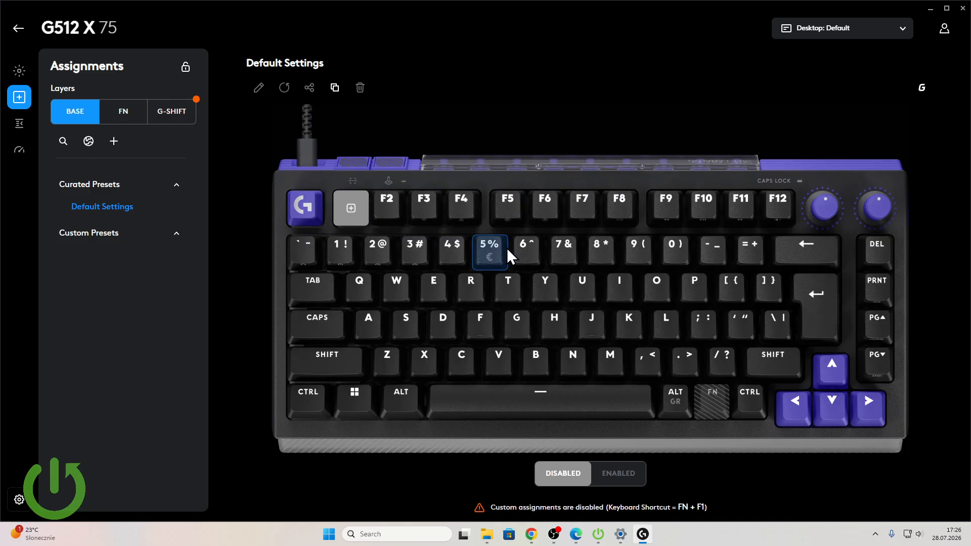
# - Remap the 1 key on the base layer to the TASK MANAGER macro with no modifier and Standard event type, and enable custom assignments
pyautogui.click(331, 244)
pyautogui.click(380, 247)
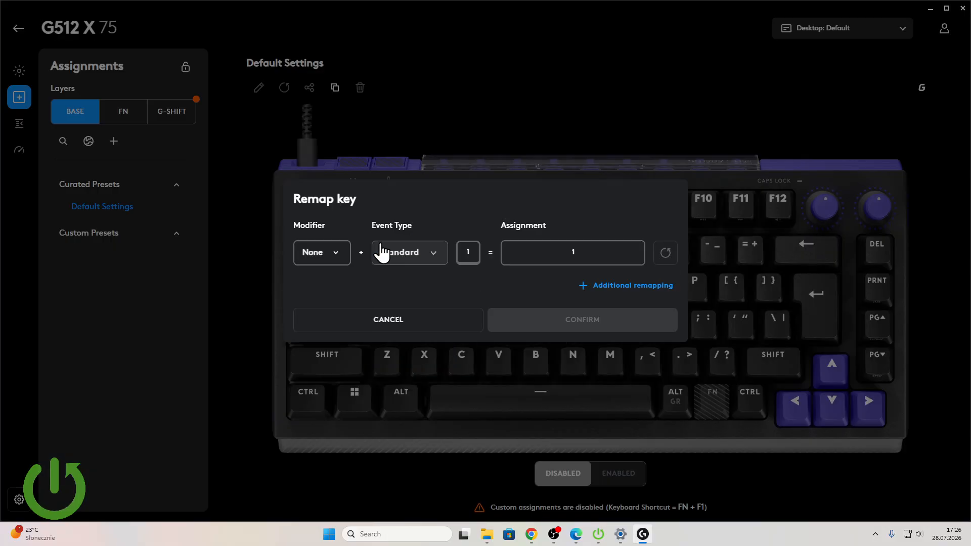
pyautogui.click(331, 256)
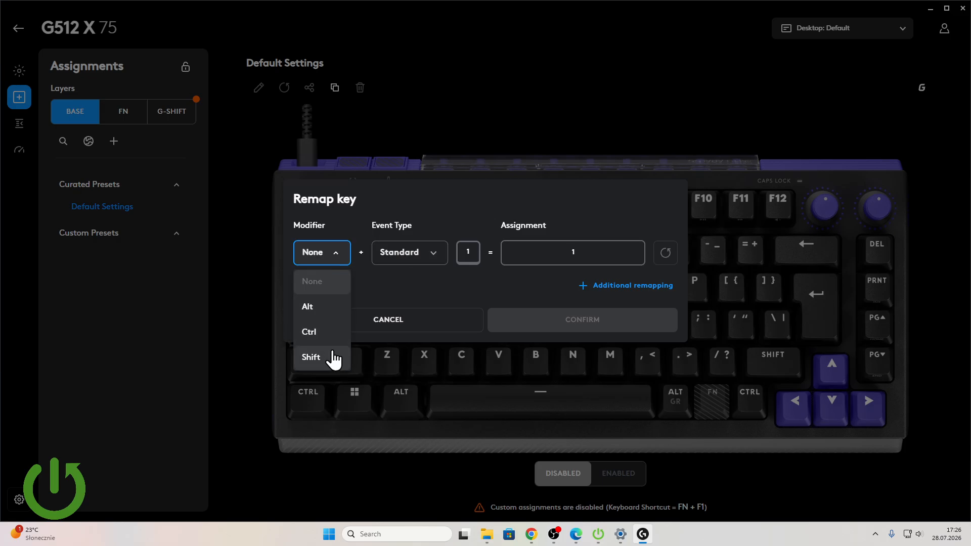
pyautogui.click(405, 255)
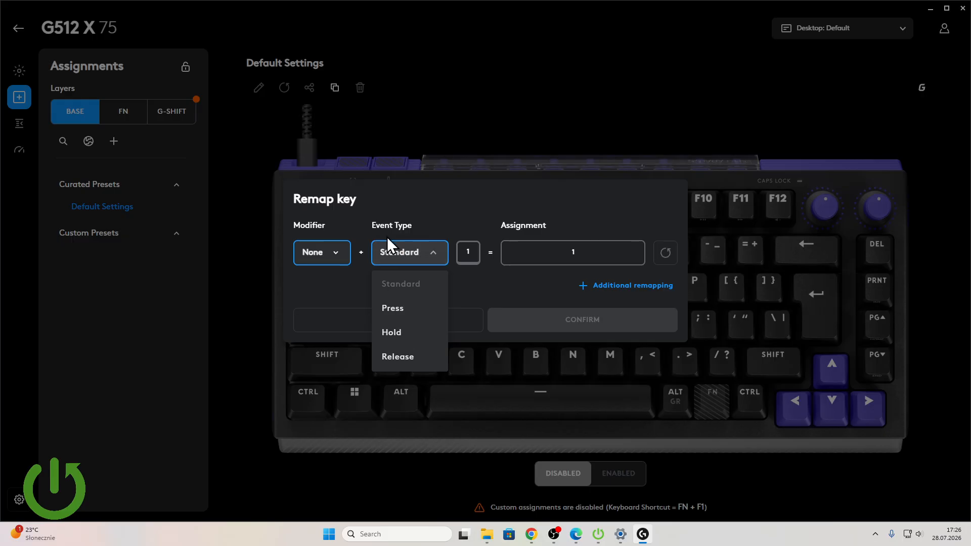
pyautogui.click(399, 251)
pyautogui.click(555, 253)
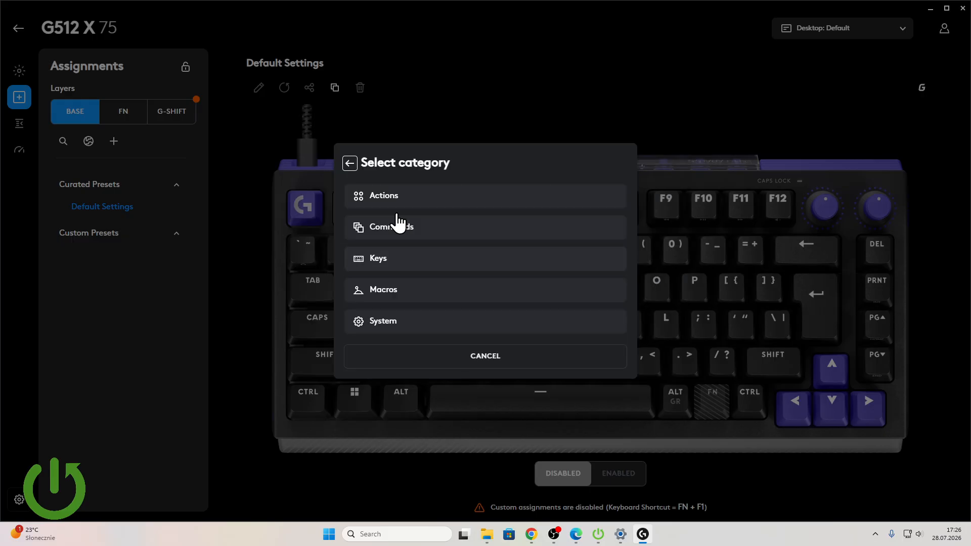
pyautogui.click(394, 291)
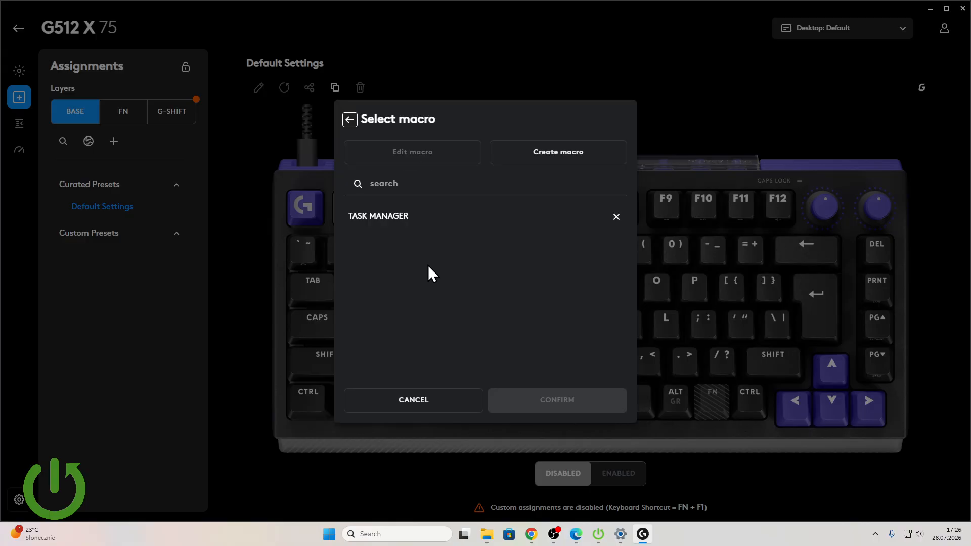
pyautogui.click(416, 216)
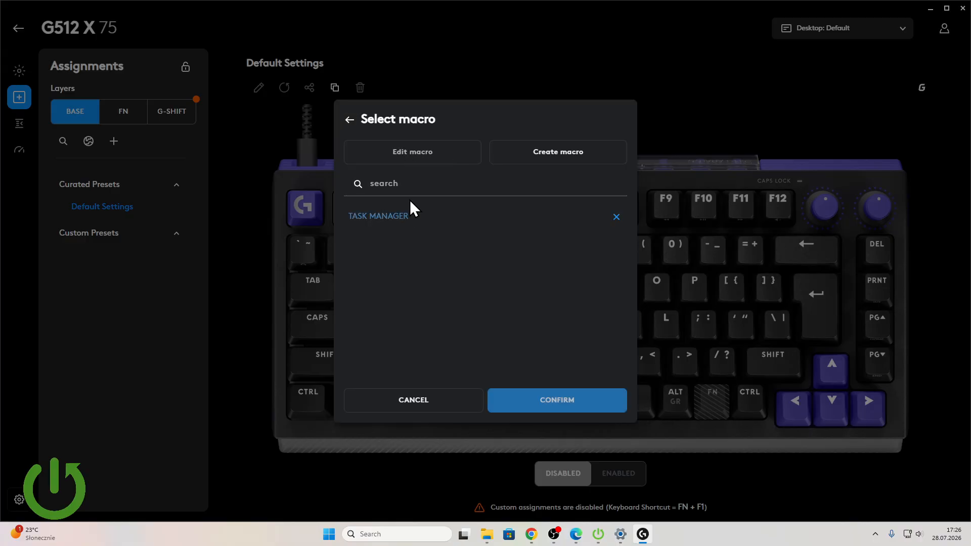
pyautogui.click(546, 402)
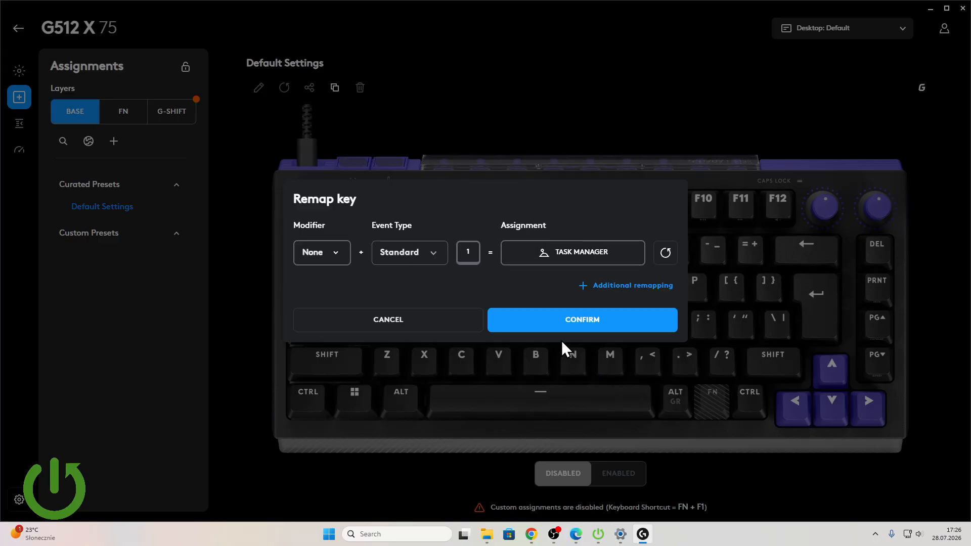
pyautogui.click(523, 325)
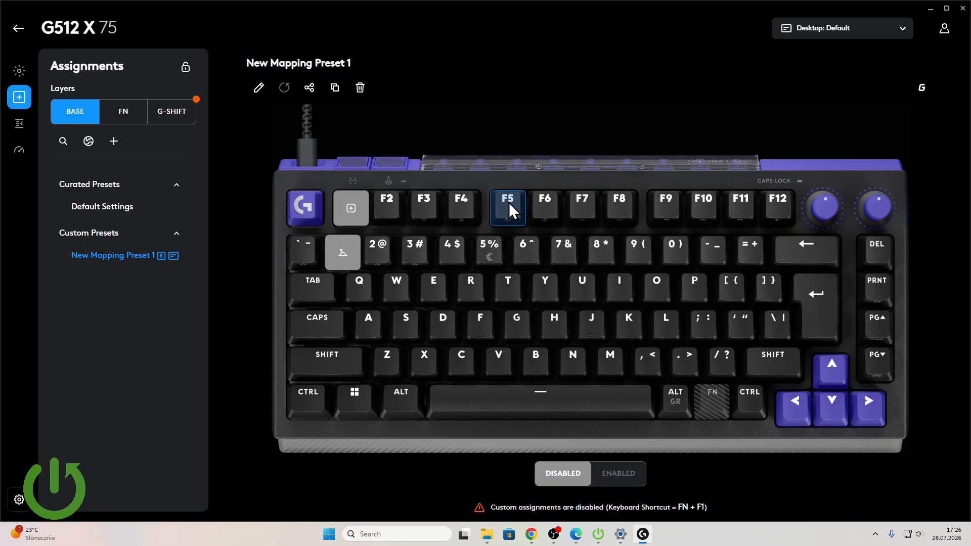
pyautogui.click(618, 475)
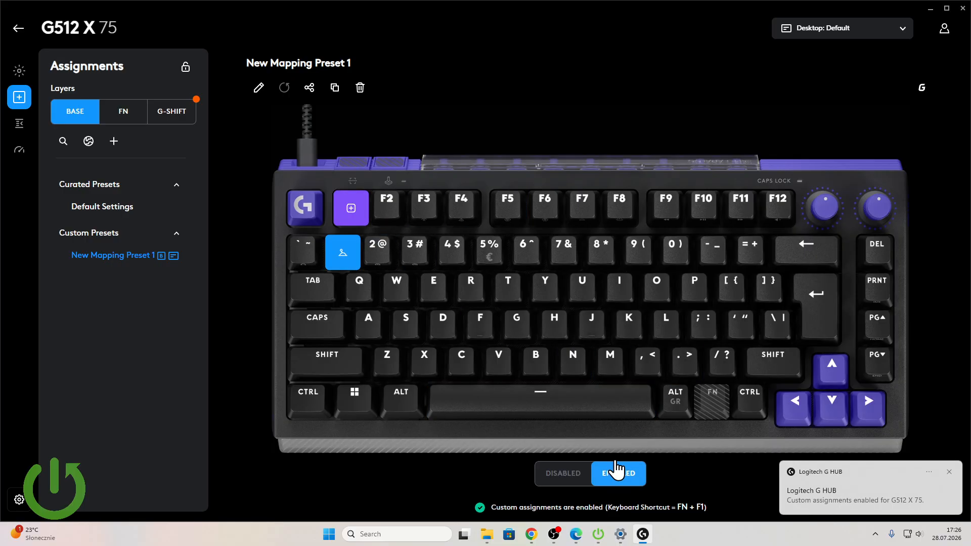
# - Test the macro repeatedly with the remapped 1 key, and check the key's assignment and its remapping options
pyautogui.press('super')
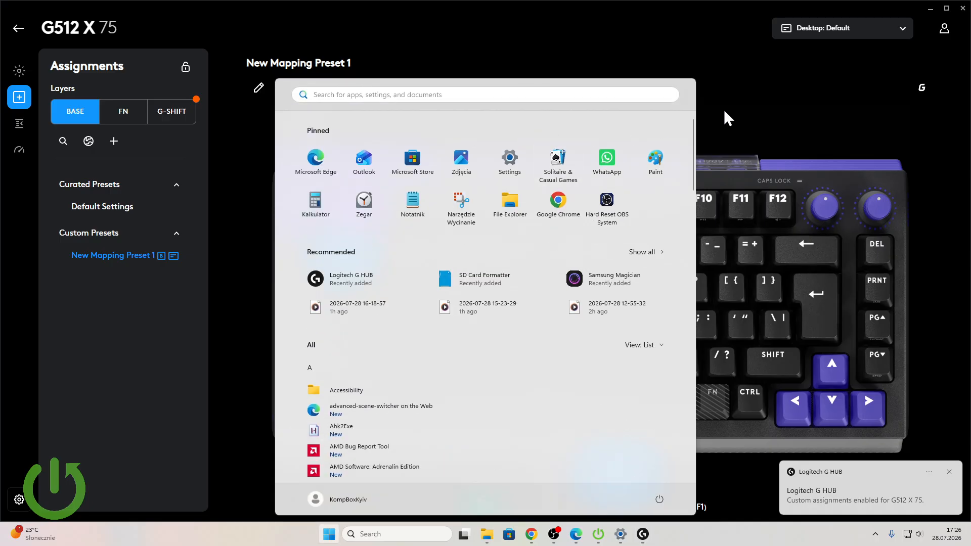
pyautogui.press('super')
pyautogui.press('super')
pyautogui.press('super')
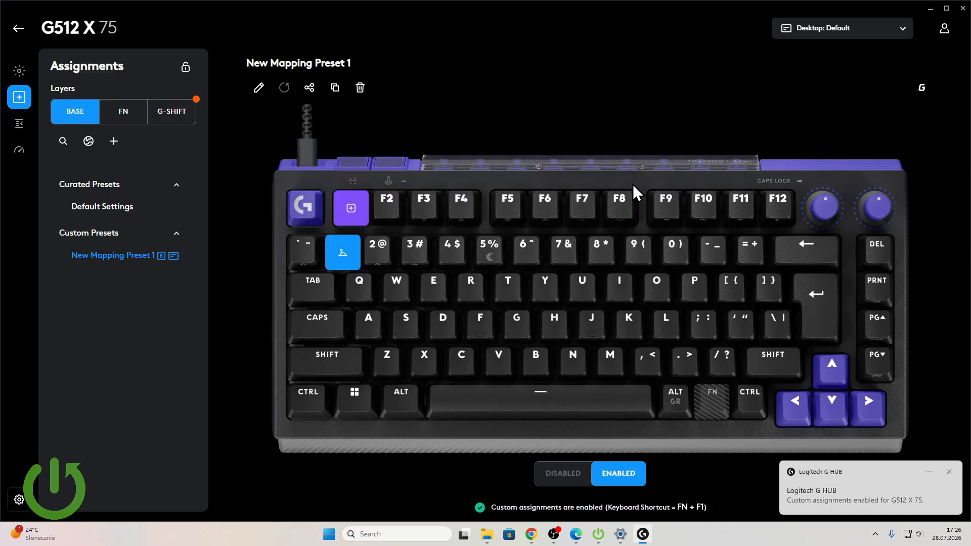
pyautogui.press('super')
pyautogui.press('super')
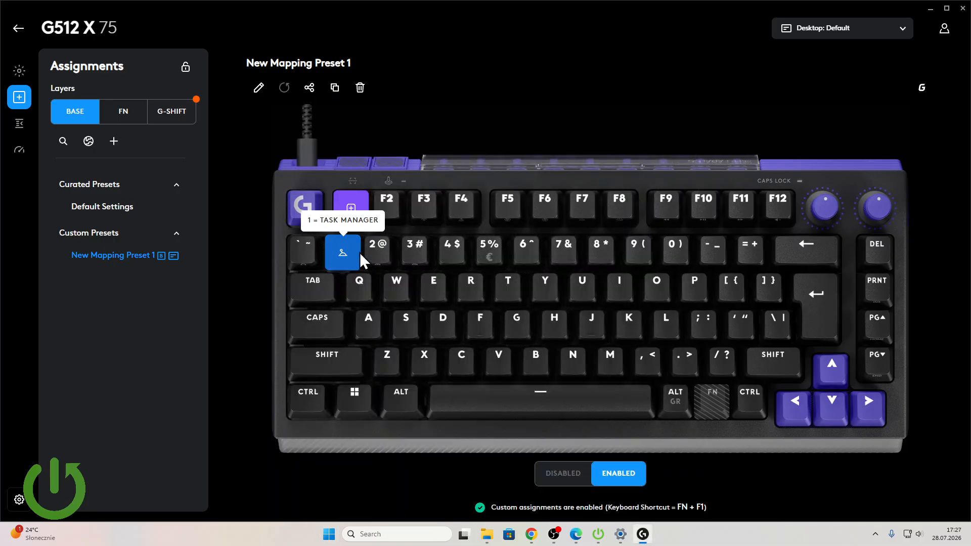
pyautogui.rightClick(359, 253)
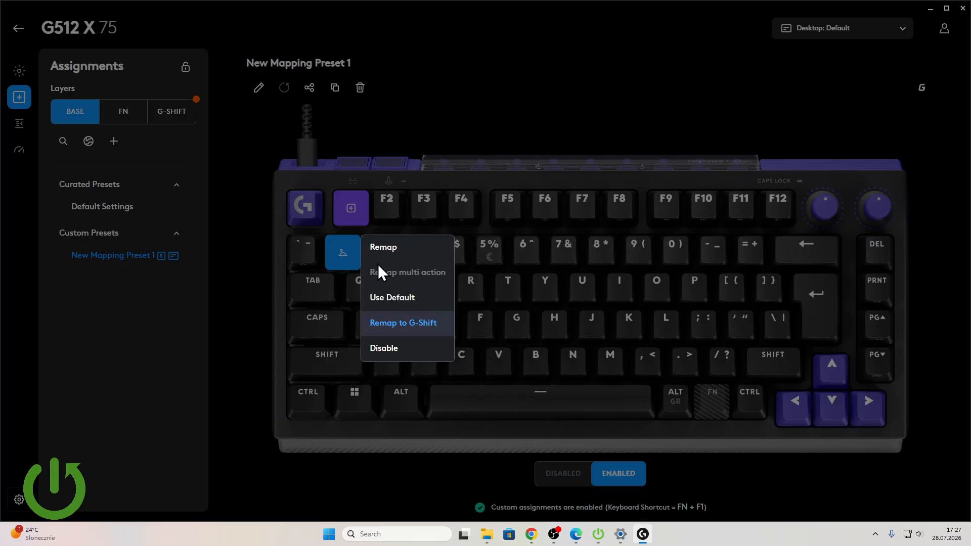
pyautogui.click(382, 217)
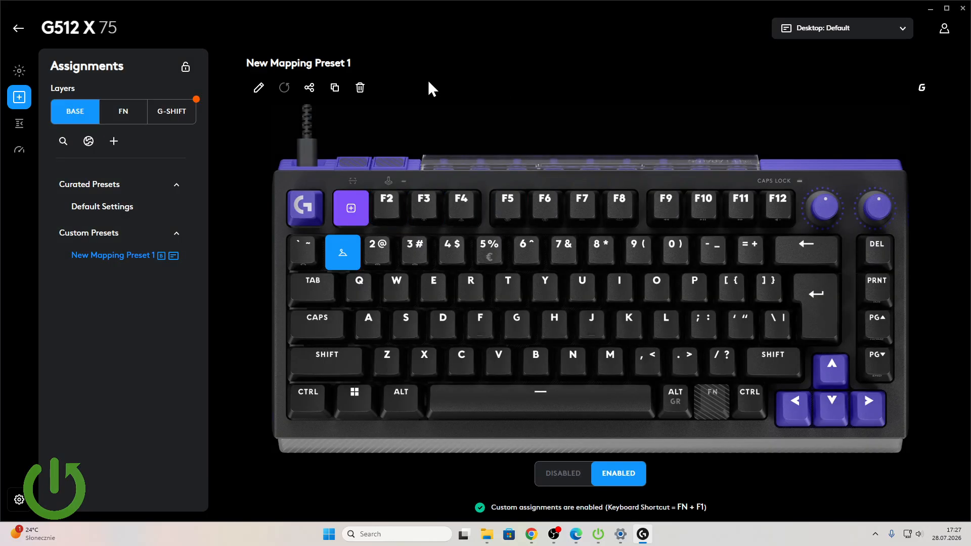
# - Leave the keyboard assignments and open the Desktop entry's TASK MANAGER macro through profile management
pyautogui.click(18, 31)
pyautogui.click(758, 30)
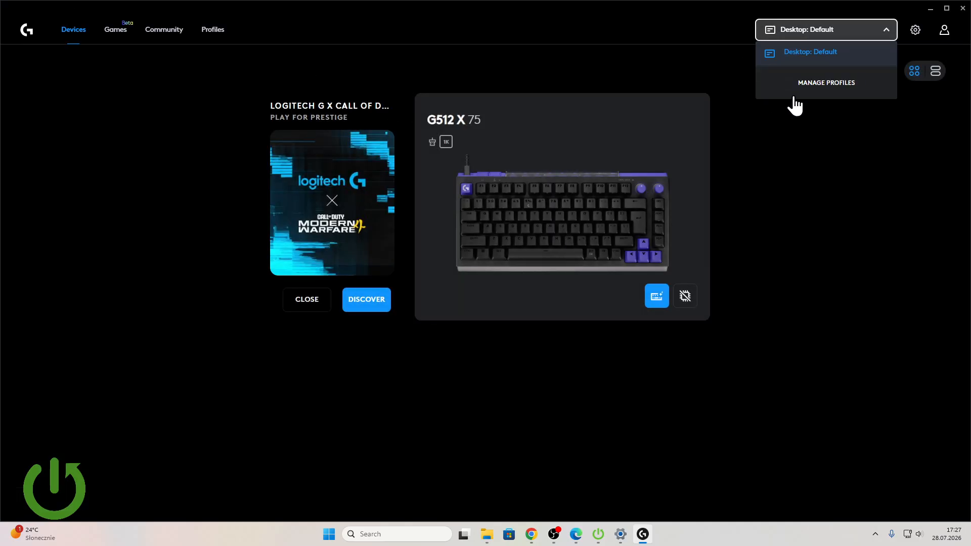
pyautogui.click(834, 84)
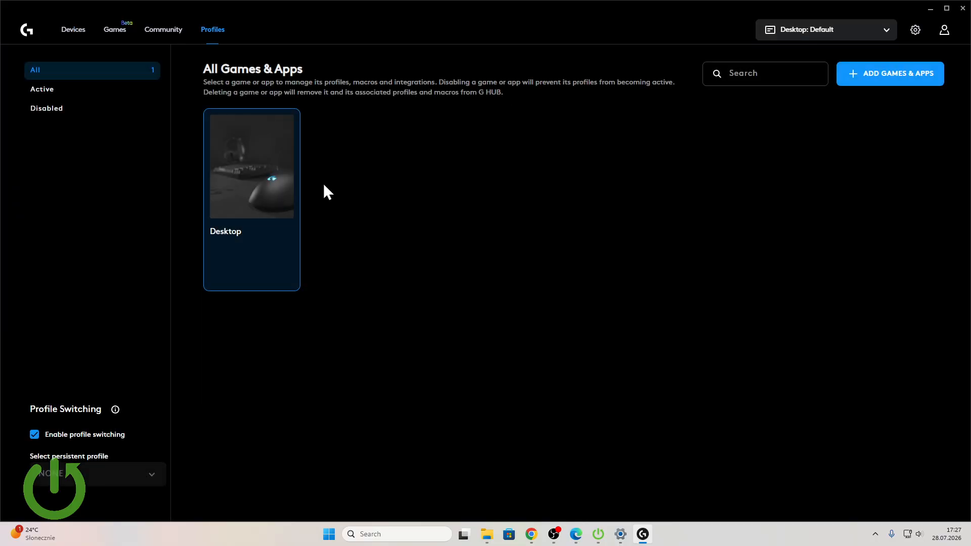
pyautogui.click(268, 197)
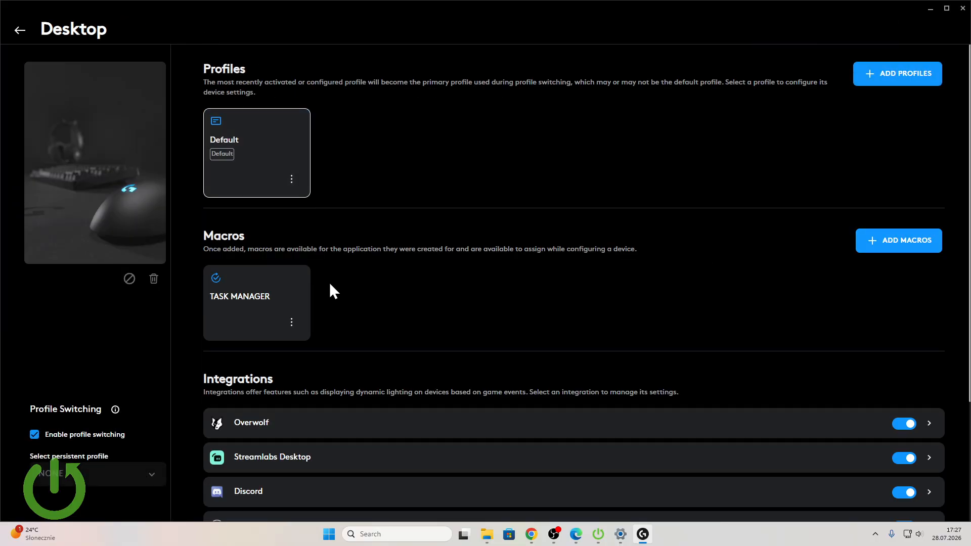
pyautogui.click(298, 296)
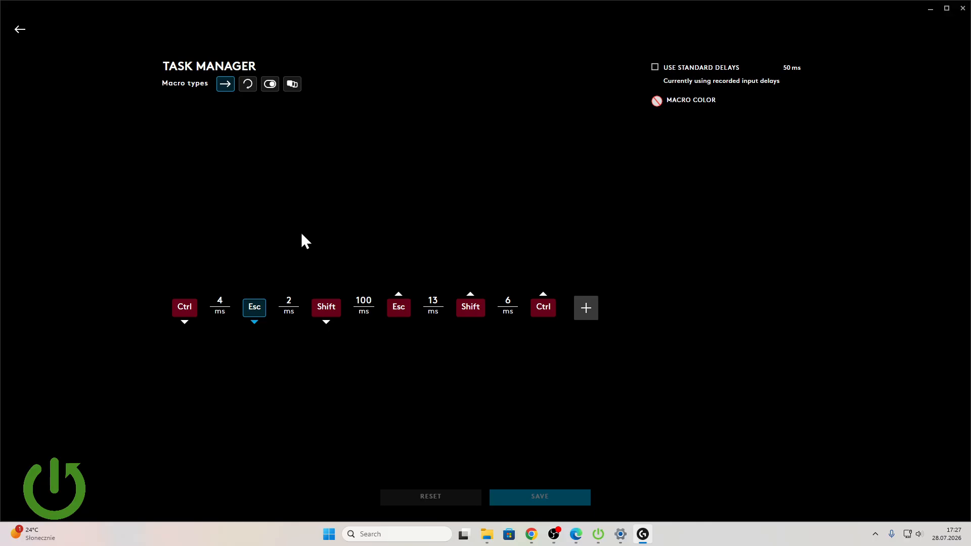
# - Set the delay between pressing Shift and releasing Esc to 1000 ms and save the macro
pyautogui.click(371, 299)
pyautogui.write('0')
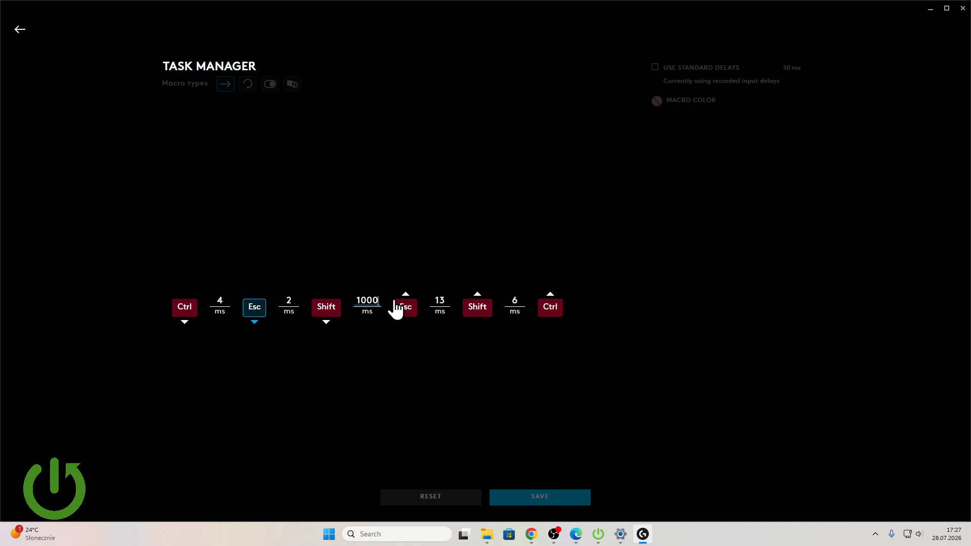
pyautogui.press('Return')
pyautogui.click(547, 498)
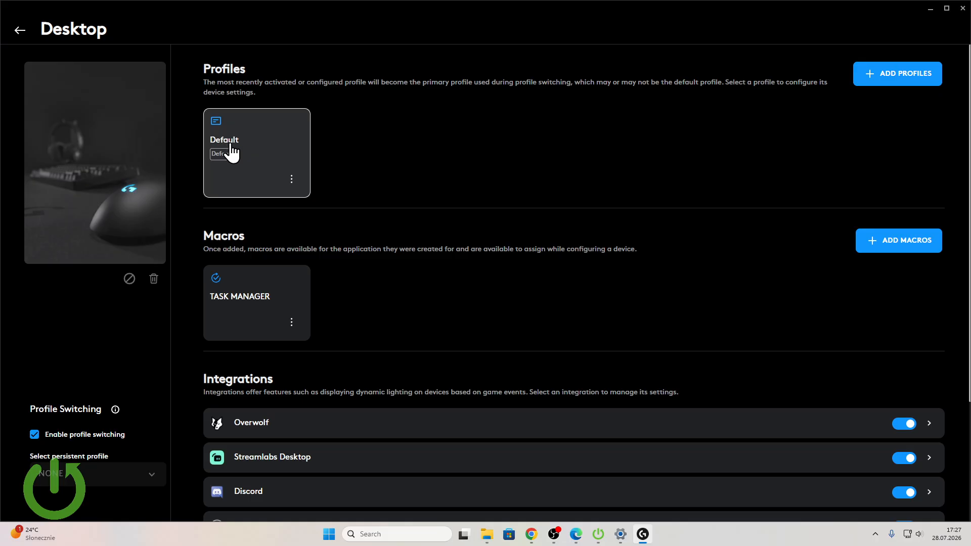
# - Test the edited macro several times, dismissing the Start menu between attempts
pyautogui.press('super')
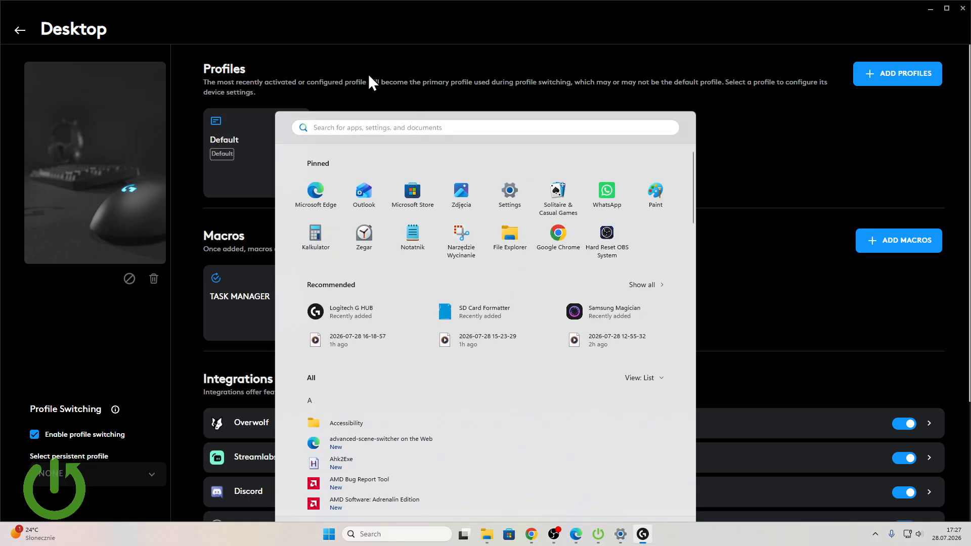
pyautogui.click(368, 74)
pyautogui.press('super')
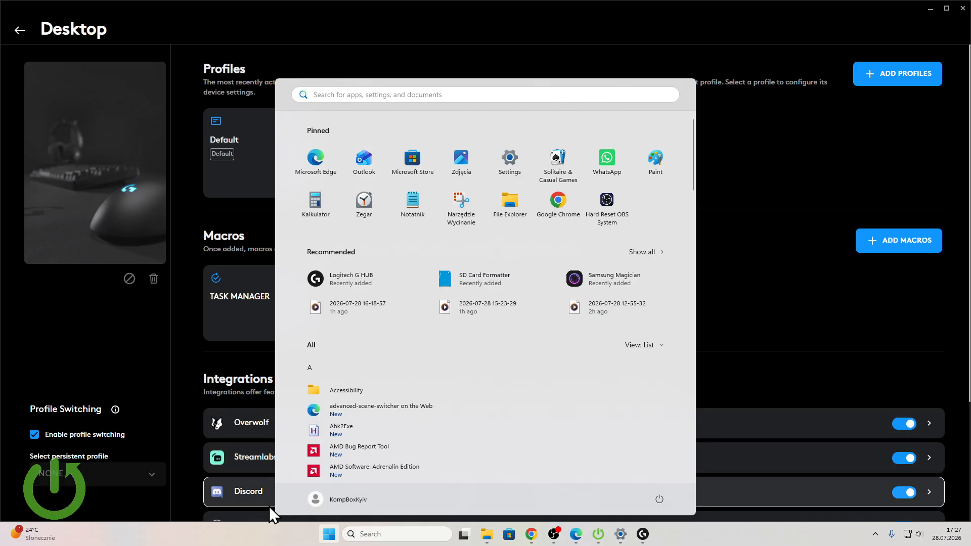
pyautogui.click(329, 534)
pyautogui.click(329, 534)
pyautogui.click(328, 535)
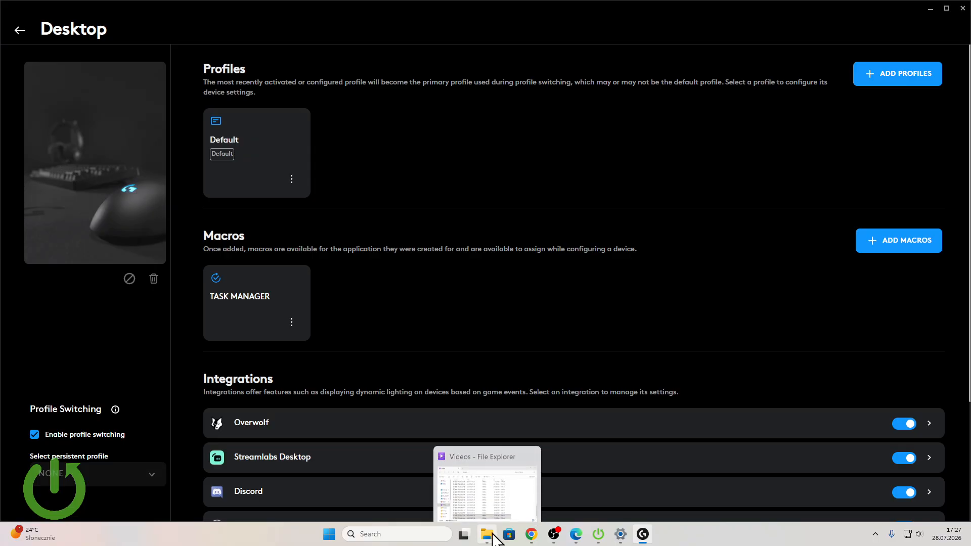
pyautogui.press('super')
pyautogui.click(403, 110)
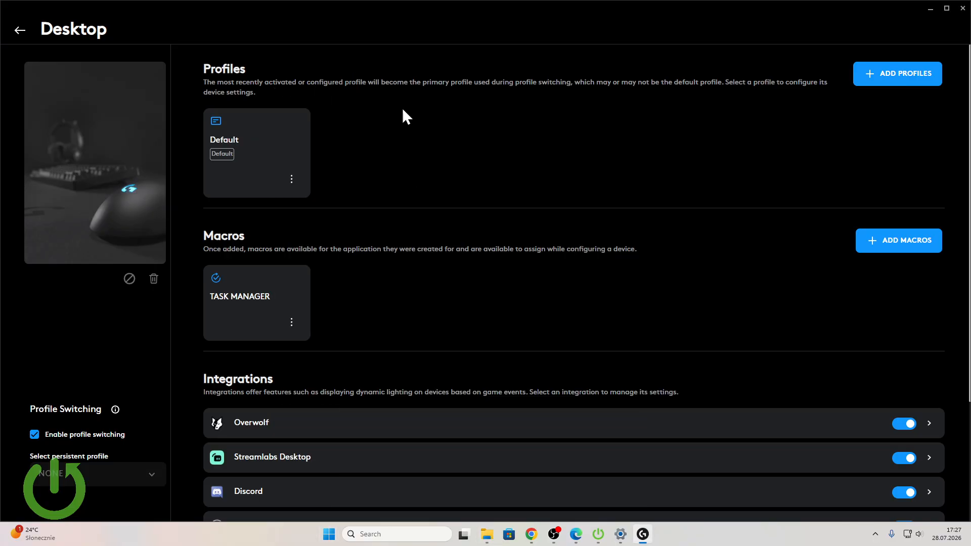
pyautogui.press('super')
pyautogui.click(239, 319)
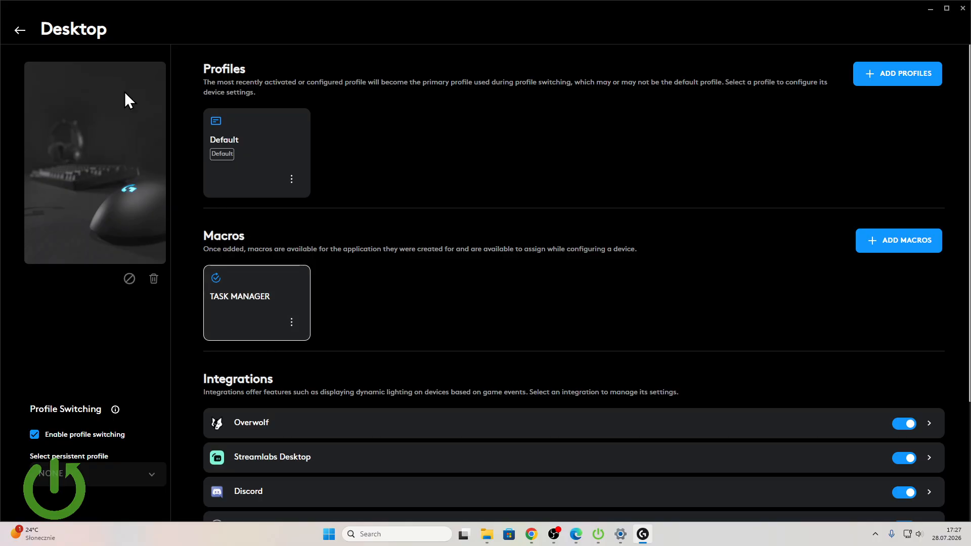
# - Return to the games and apps overview, then reopen the Desktop entry and its TASK MANAGER macro
pyautogui.click(16, 32)
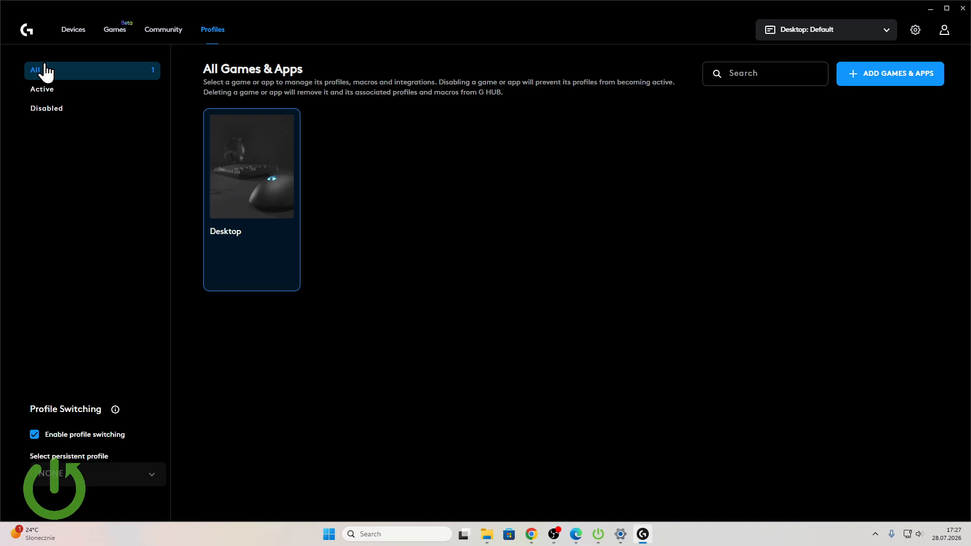
pyautogui.click(255, 167)
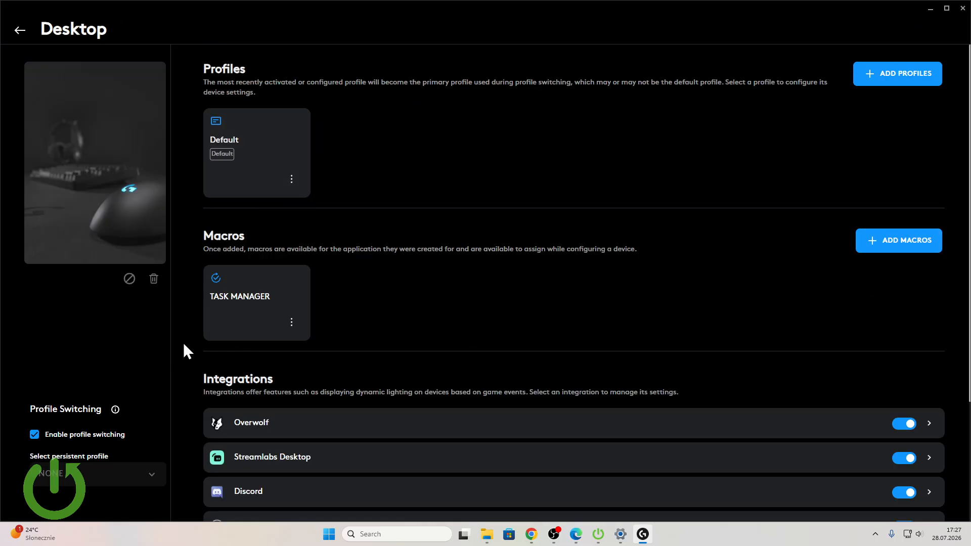
pyautogui.click(245, 311)
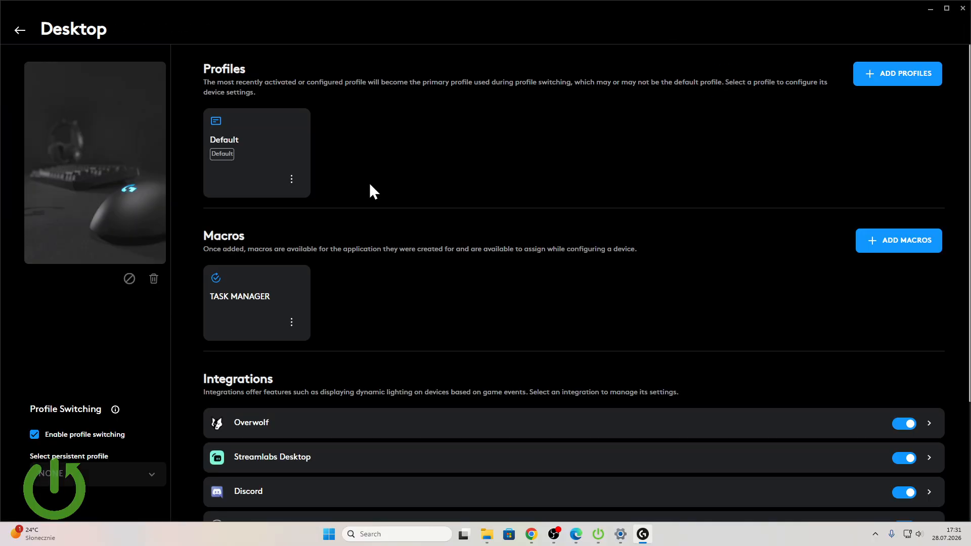
# - Trigger the macro twice to launch Task Manager, closing its window each time
pyautogui.hotkey('ctrl', 'shift', 'Escape')
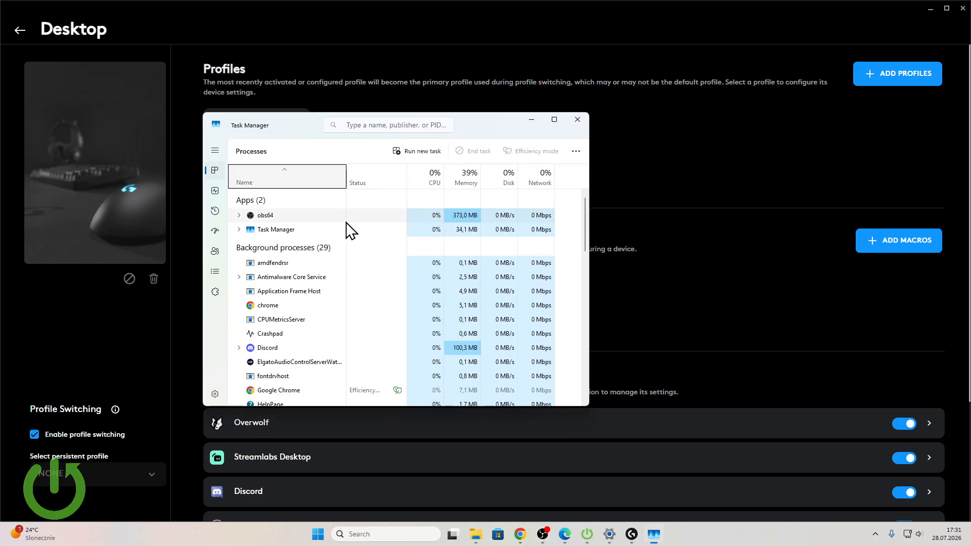
pyautogui.click(576, 119)
pyautogui.hotkey('ctrl', 'shift', 'Escape')
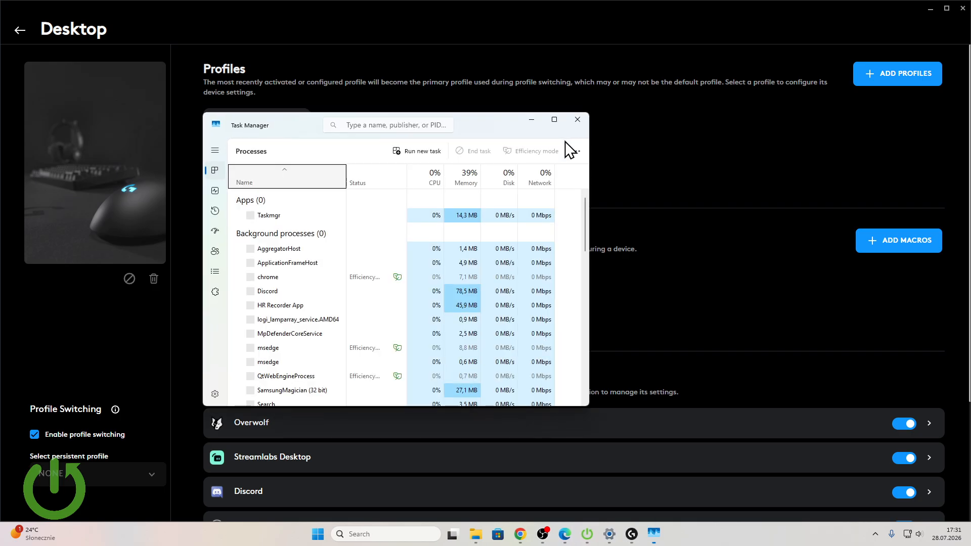
pyautogui.click(577, 120)
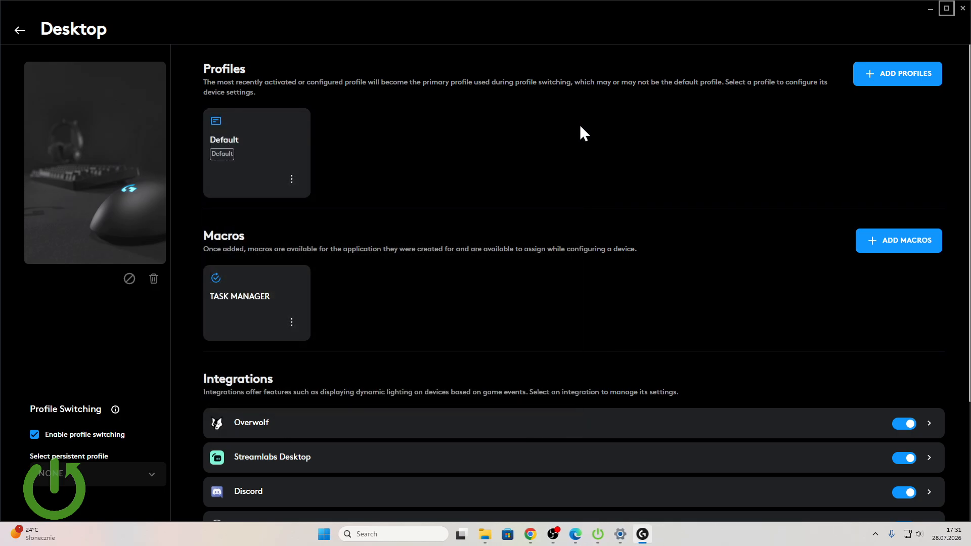